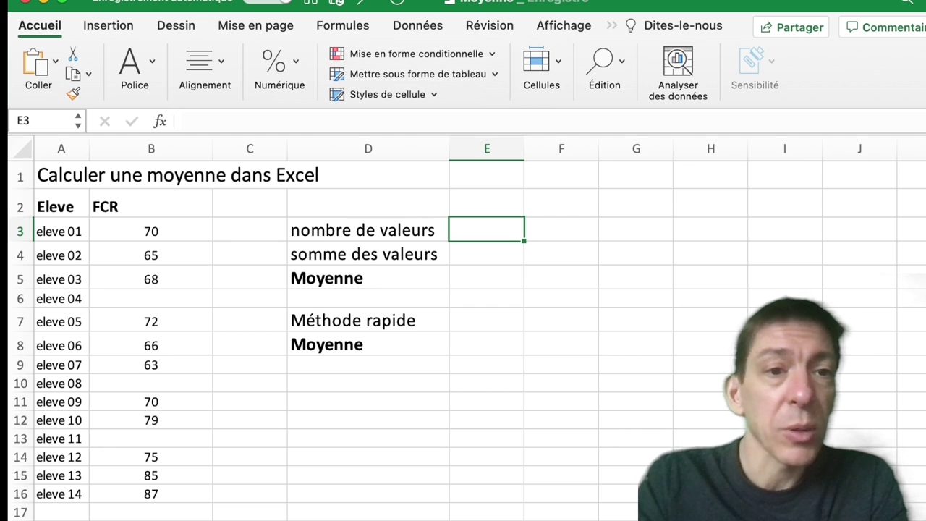
# Review the student names and FCR values, noting missing FCR entries such as eleves 04 and 11
pyautogui.click(60, 207)
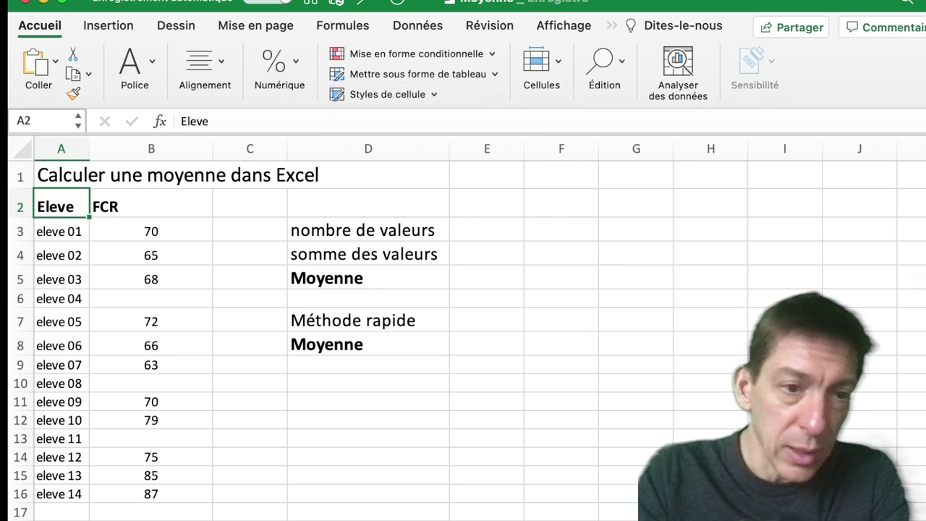
pyautogui.moveTo(61, 206); pyautogui.dragTo(61, 494)
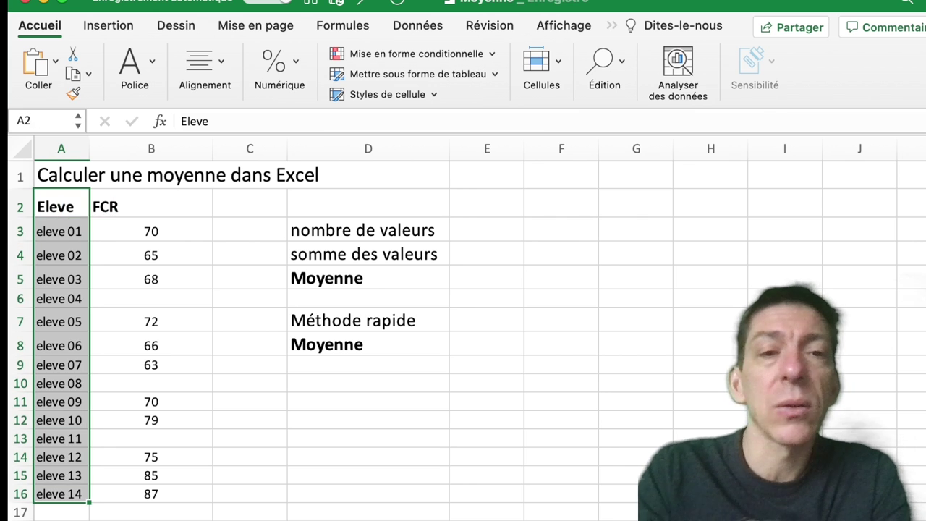
pyautogui.moveTo(151, 206); pyautogui.dragTo(151, 494)
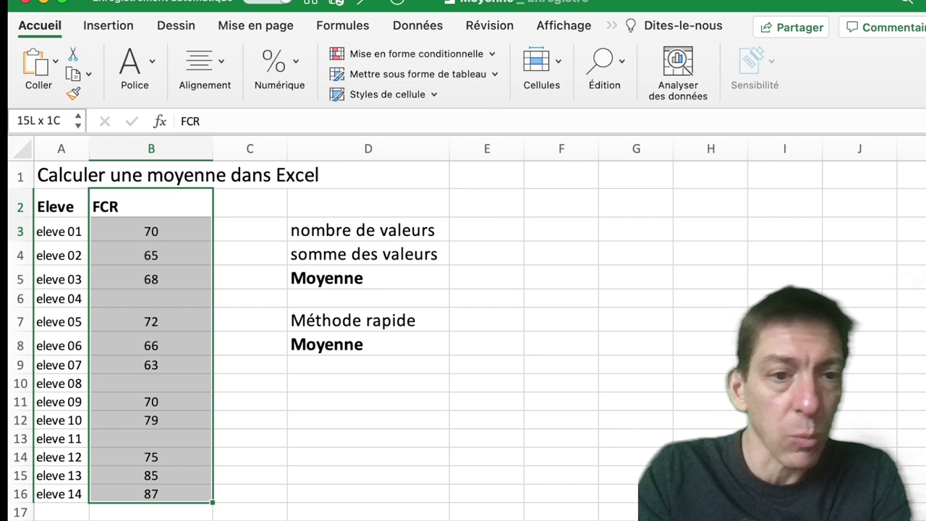
pyautogui.click(151, 439)
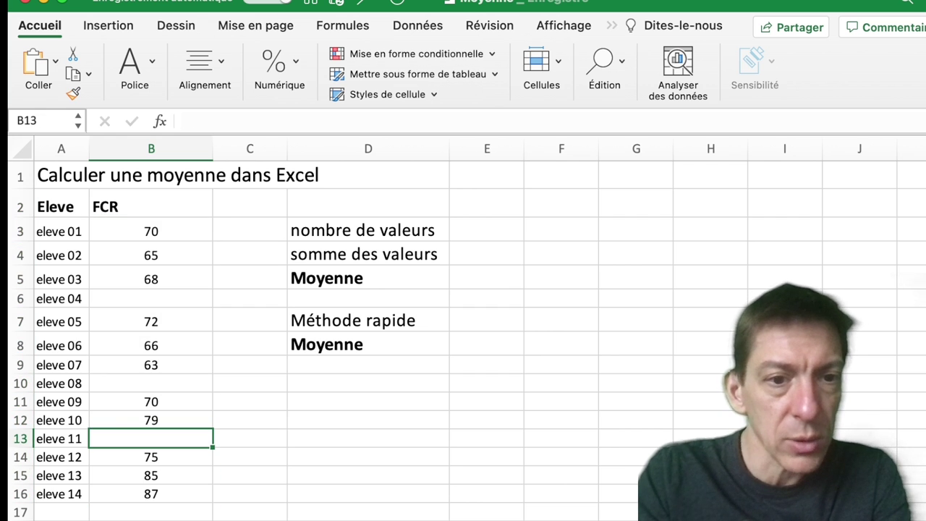
pyautogui.click(150, 383)
pyautogui.click(151, 299)
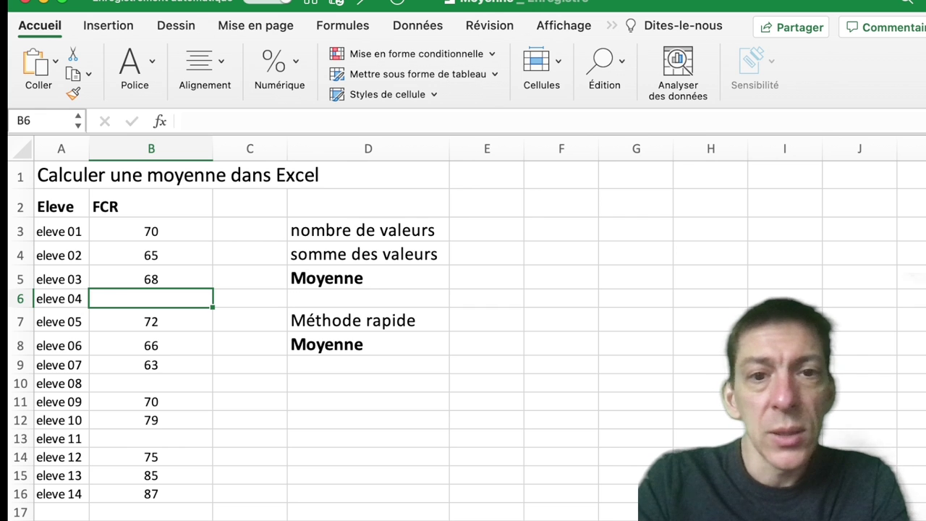
# Enter =NB(B:B) in E3 to count the FCR values, returning 11
pyautogui.click(486, 229)
pyautogui.write('11')
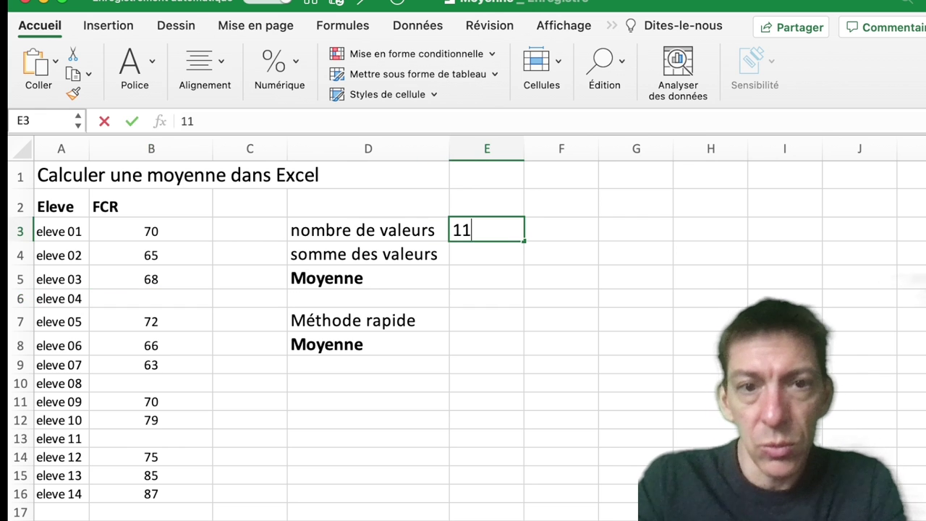
pyautogui.press('BackSpace')
pyautogui.press('BackSpace')
pyautogui.write('=')
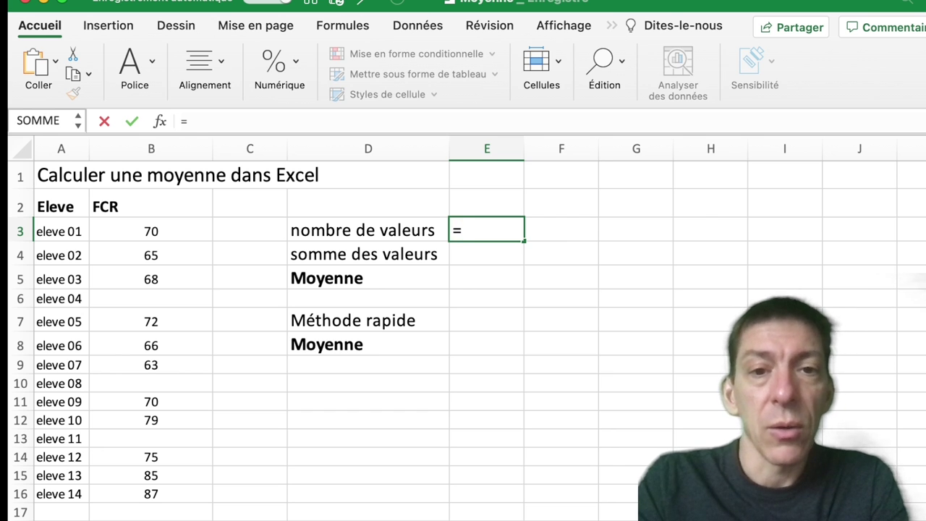
pyautogui.write('n')
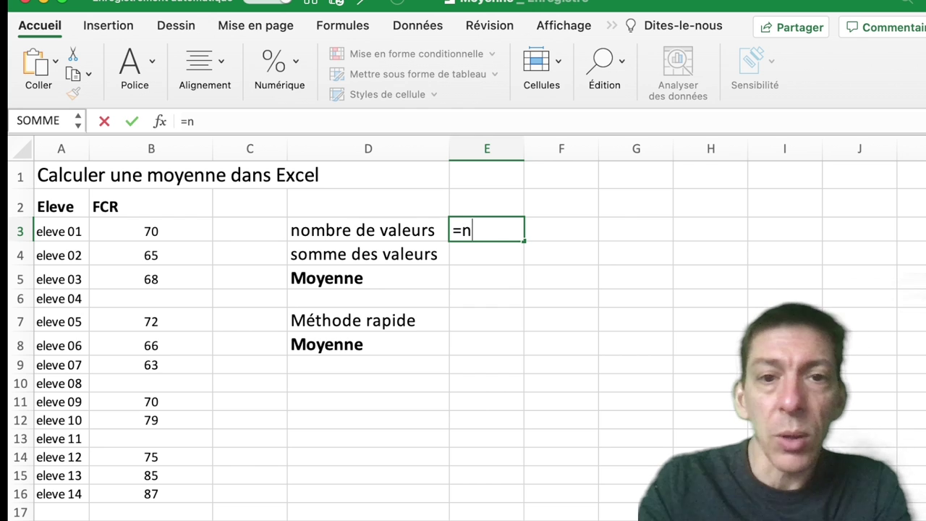
pyautogui.write('b')
pyautogui.press('Tab')
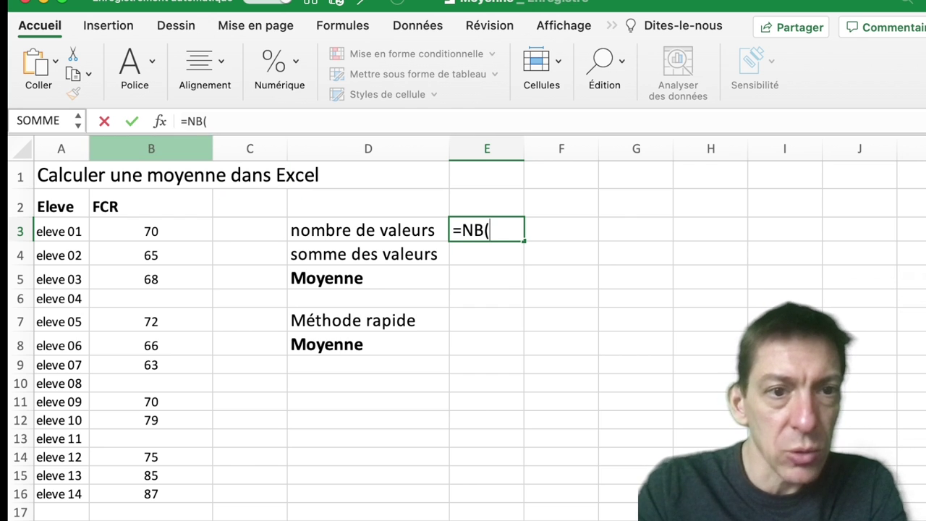
pyautogui.moveTo(150, 231); pyautogui.dragTo(150, 512)
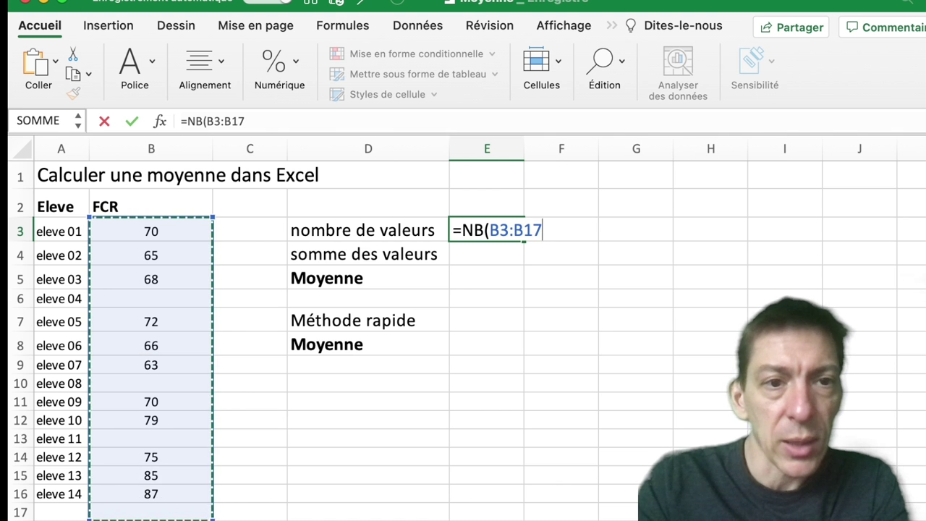
pyautogui.click(152, 148)
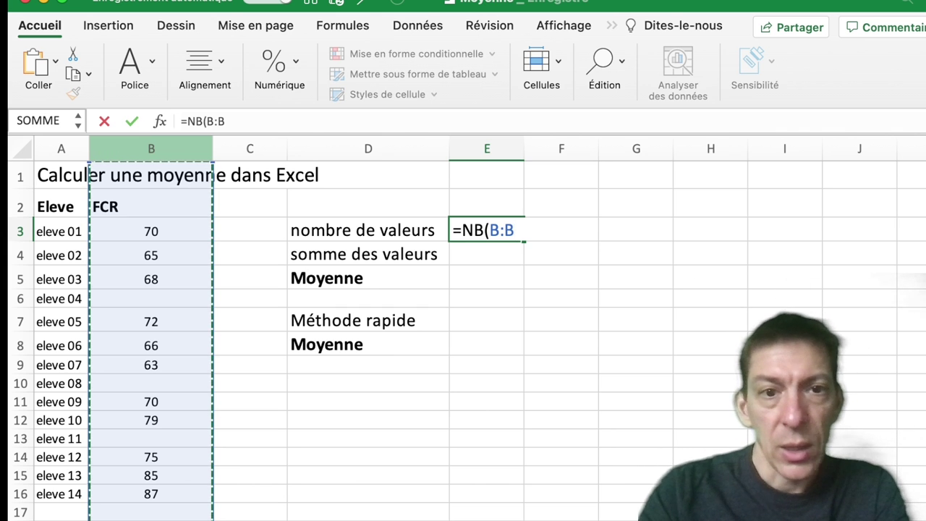
pyautogui.write(')')
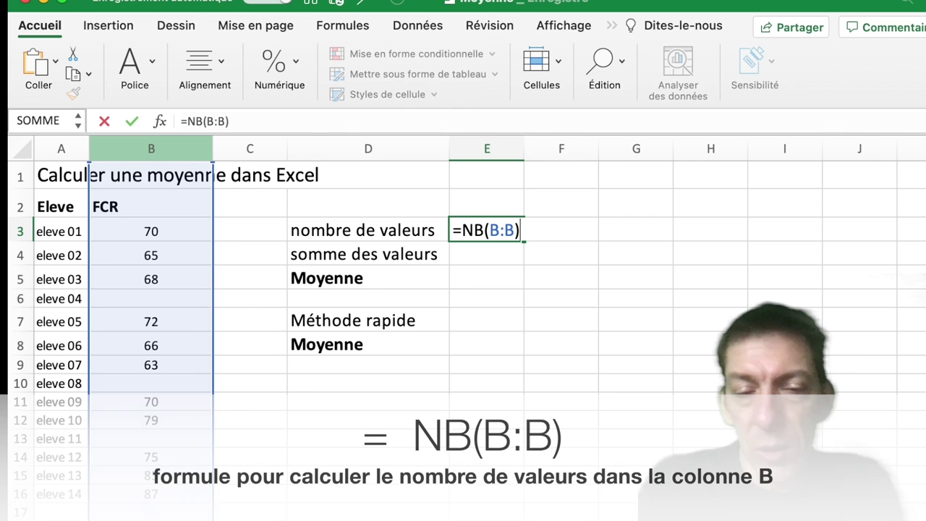
pyautogui.press('Return')
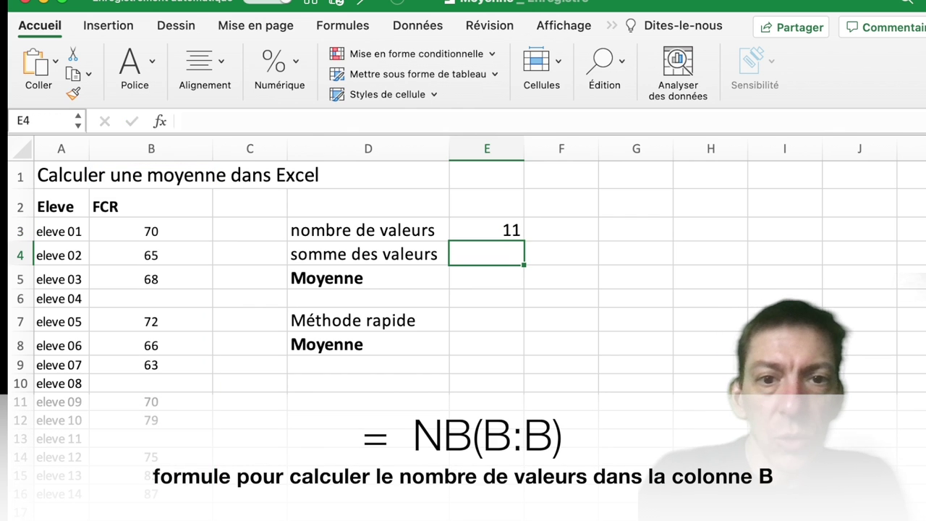
# Enter 78 as eleve 04's FCR in B6, so the count in E3 becomes 12
pyautogui.click(487, 231)
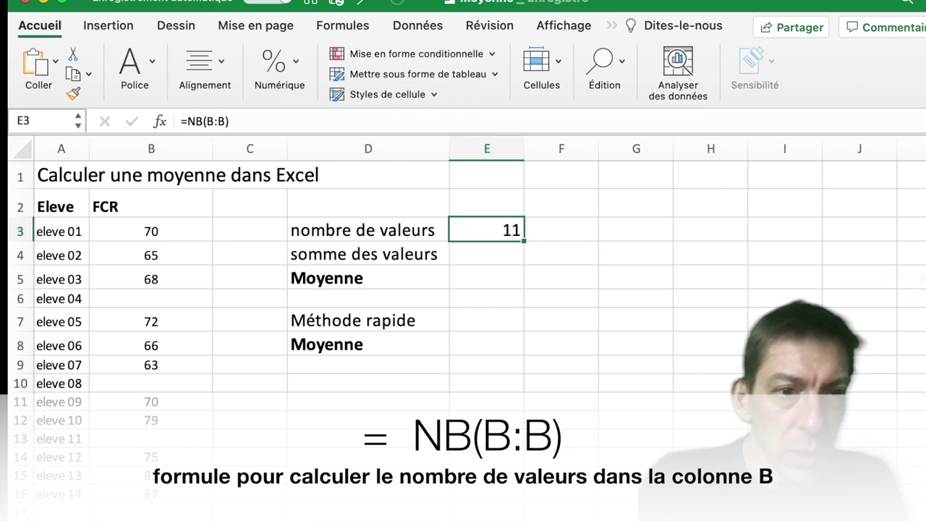
pyautogui.click(150, 298)
pyautogui.write('78')
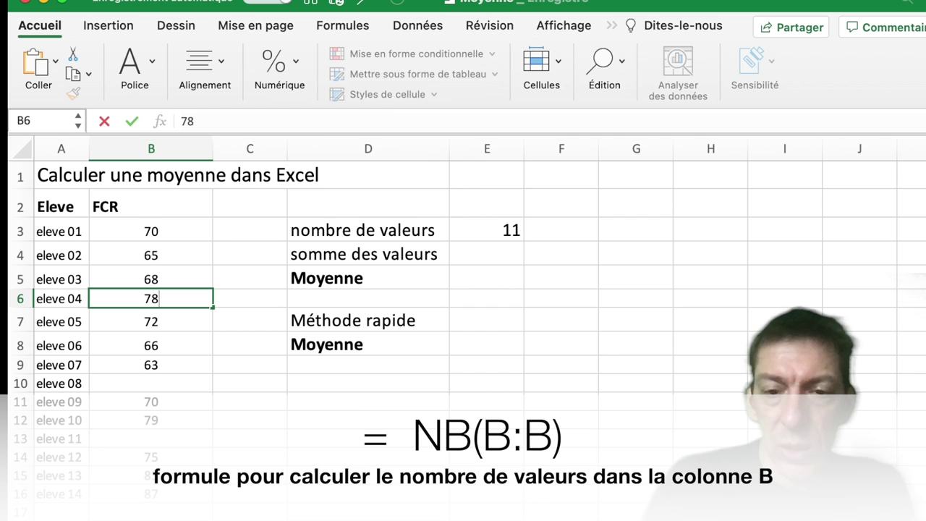
pyautogui.press('Return')
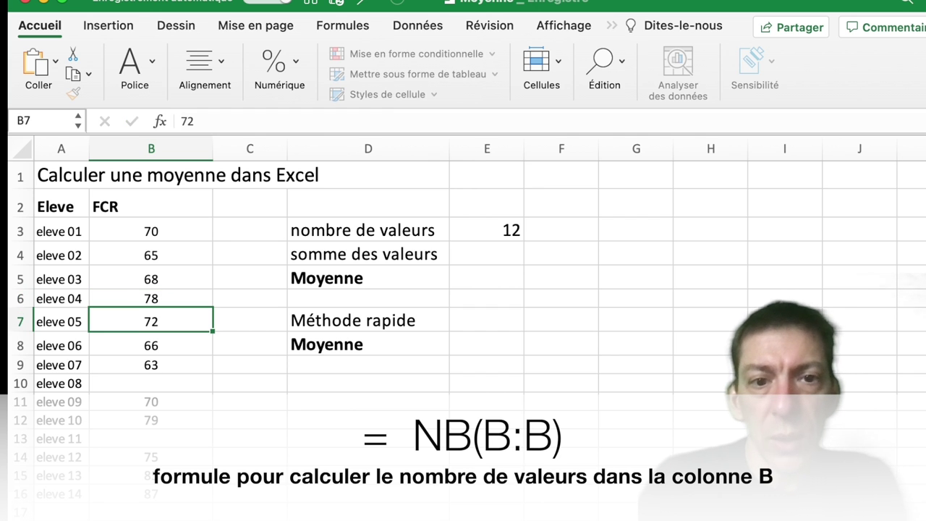
pyautogui.moveTo(361, 230); pyautogui.dragTo(492, 231)
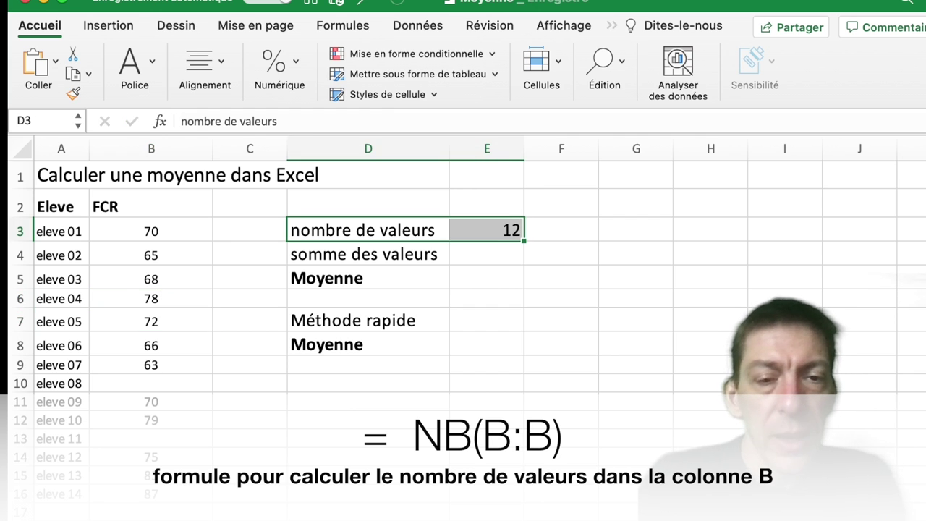
pyautogui.click(486, 254)
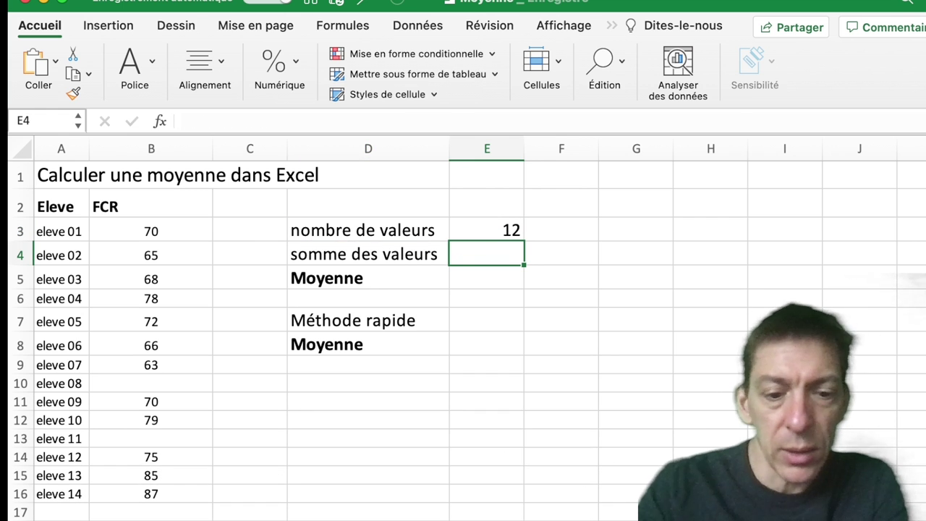
# Enter =SOMME(B:B) in E4, giving a sum of 878
pyautogui.write('=somme')
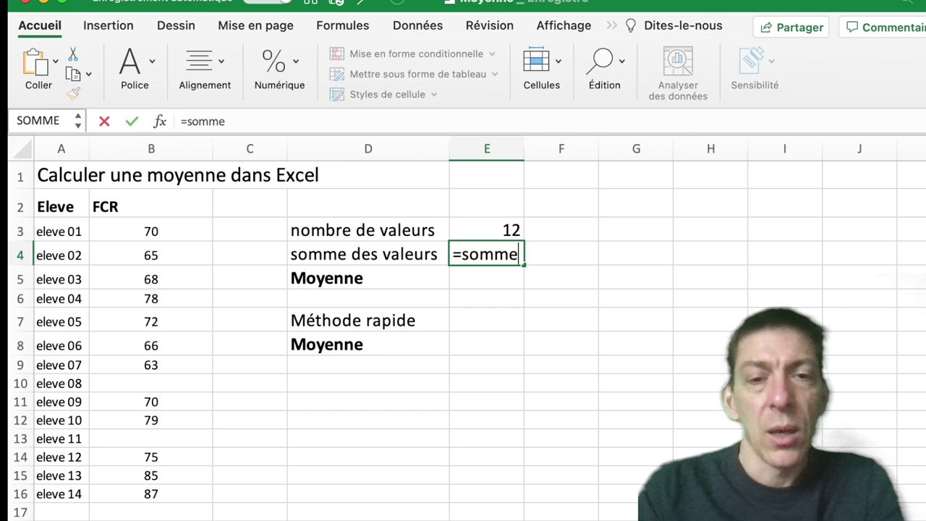
pyautogui.write('(')
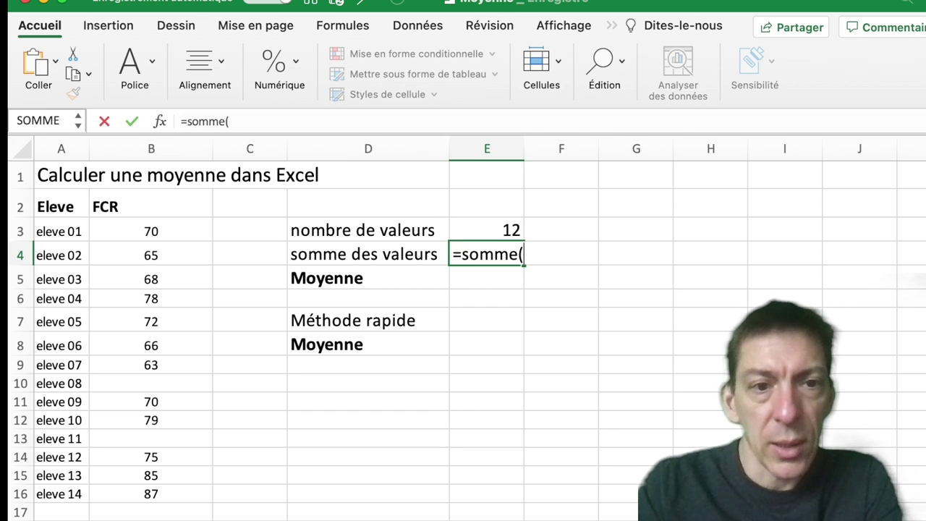
pyautogui.click(151, 149)
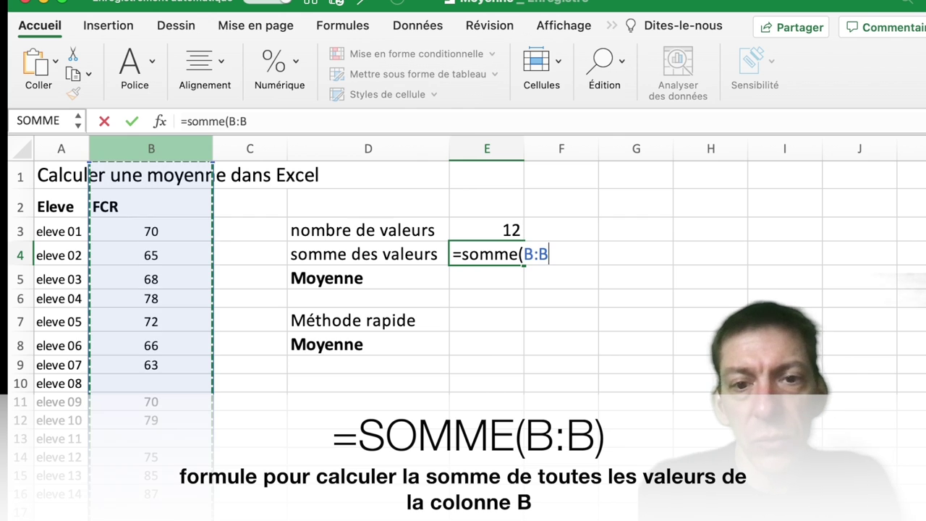
pyautogui.write(')')
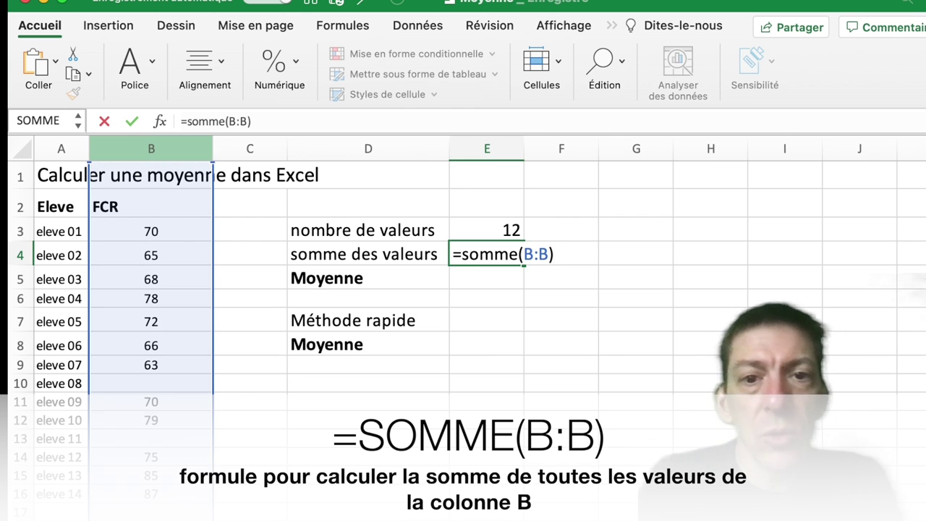
pyautogui.press('Return')
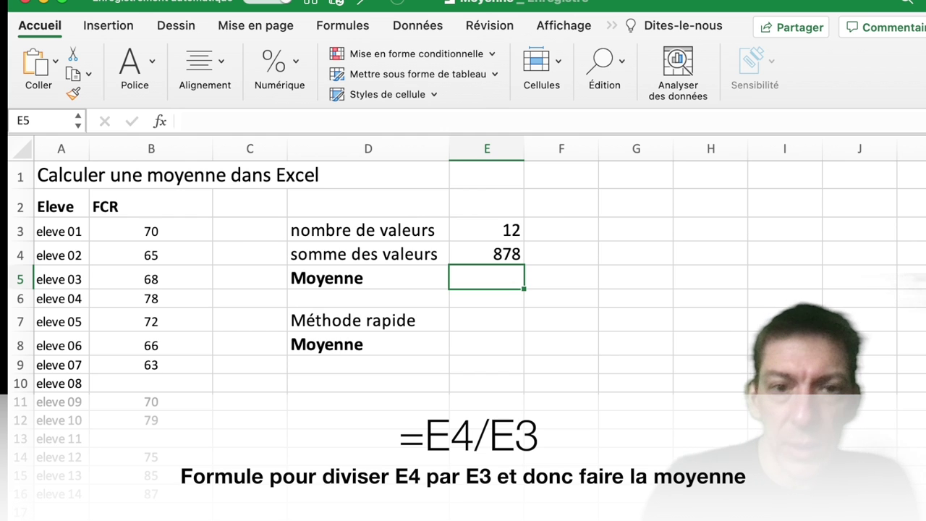
# Enter =E4/E3 in E5, giving an average of 73,1667
pyautogui.write('=')
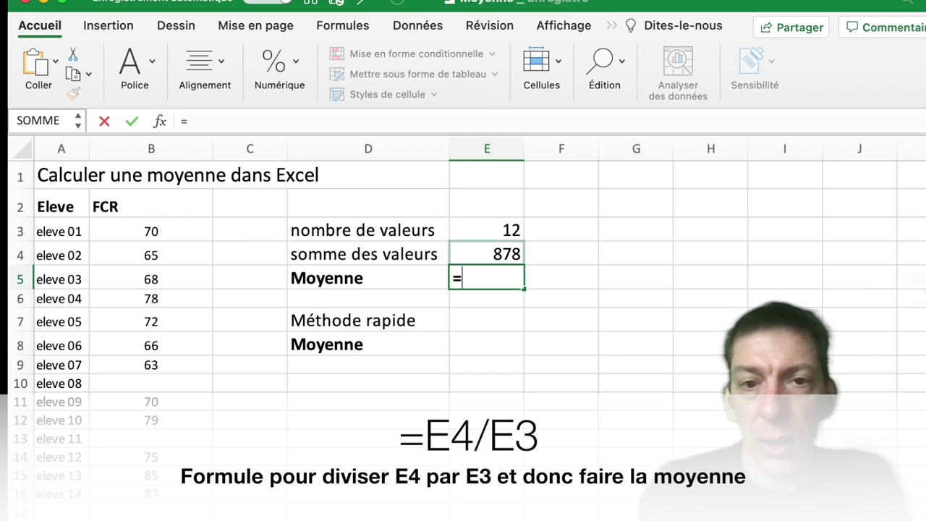
pyautogui.click(487, 254)
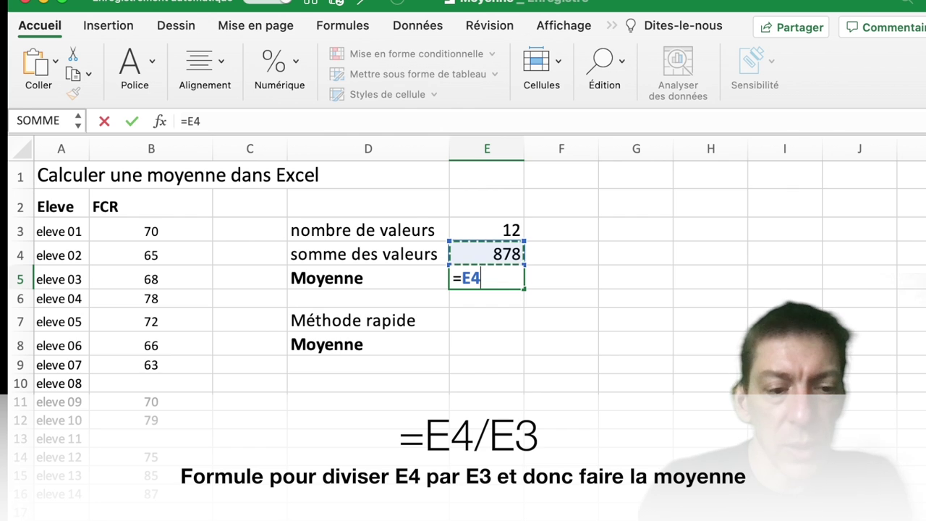
pyautogui.write('/')
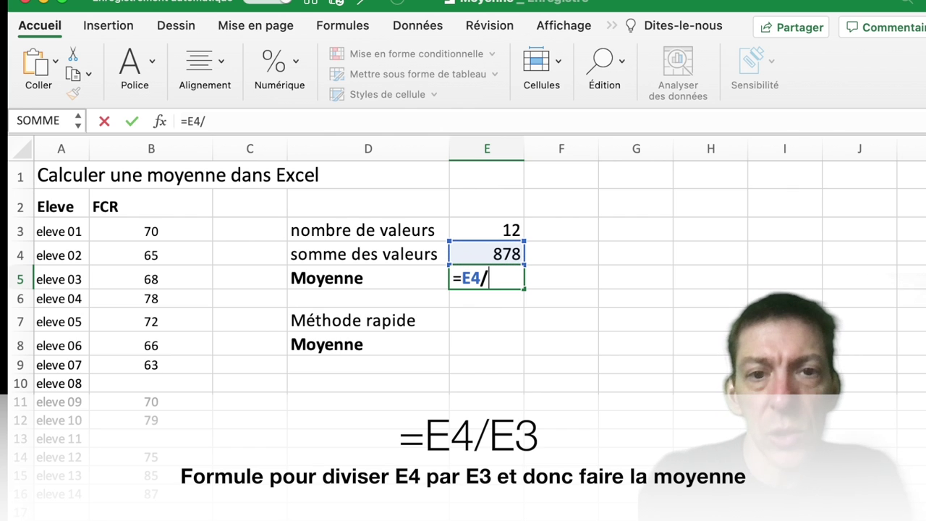
pyautogui.click(487, 230)
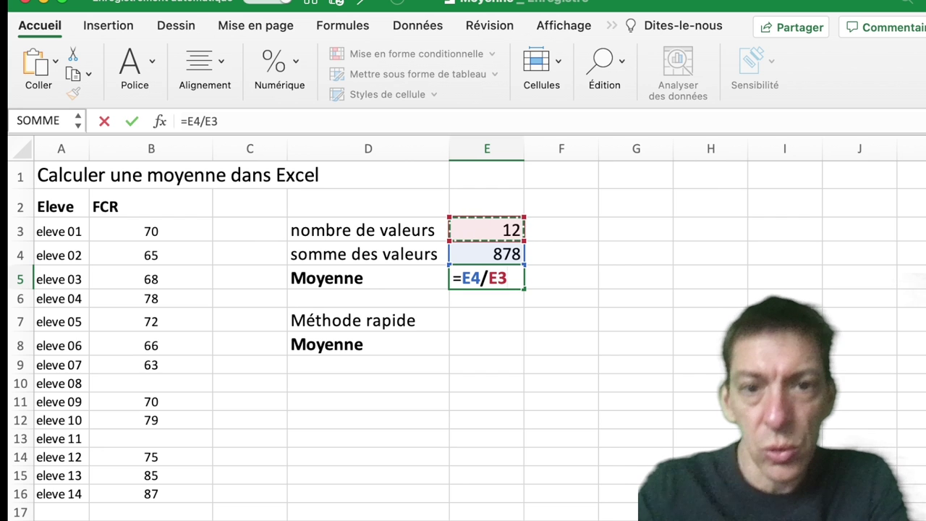
pyautogui.press('Return')
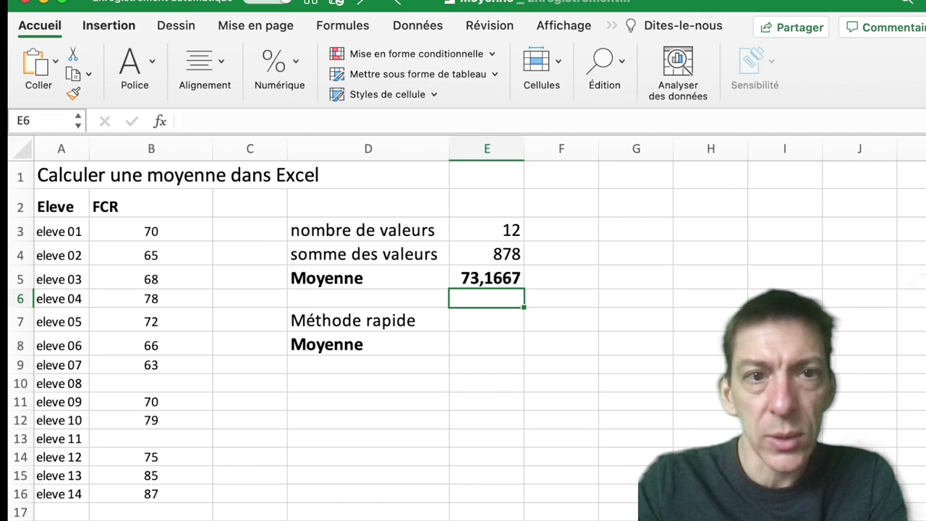
# Insert a column chart of the Eleve and FCR data in A2:B16 and move it below the Moyenne rows
pyautogui.click(108, 26)
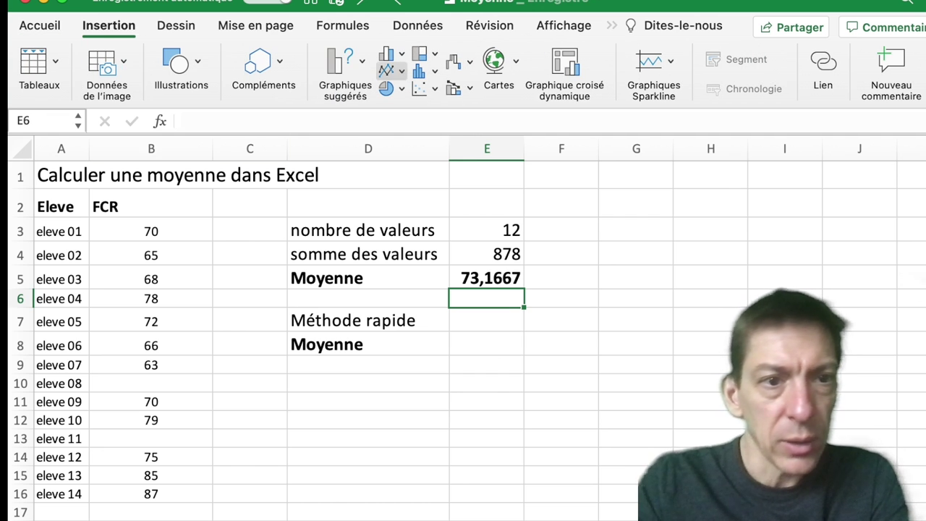
pyautogui.moveTo(61, 206); pyautogui.dragTo(151, 493)
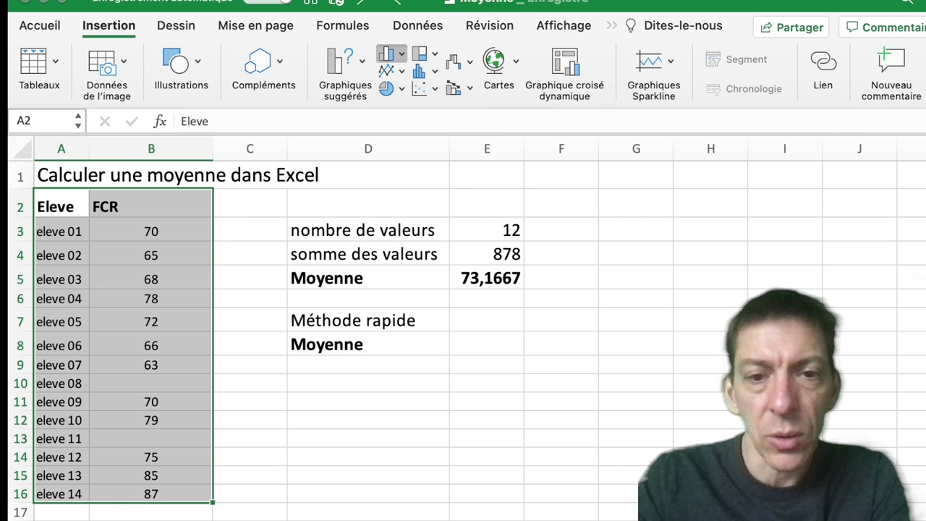
pyautogui.click(387, 53)
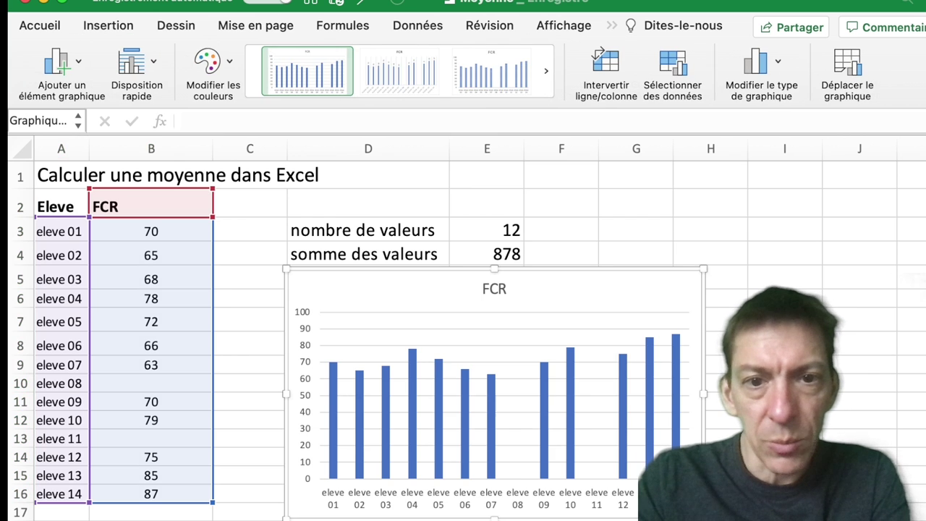
pyautogui.press('Down')
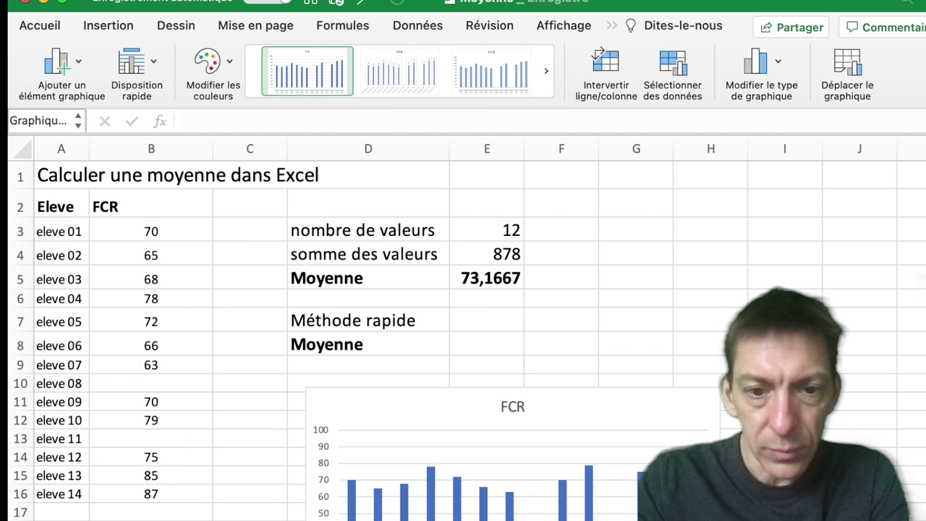
pyautogui.moveTo(513, 434); pyautogui.dragTo(501, 430)
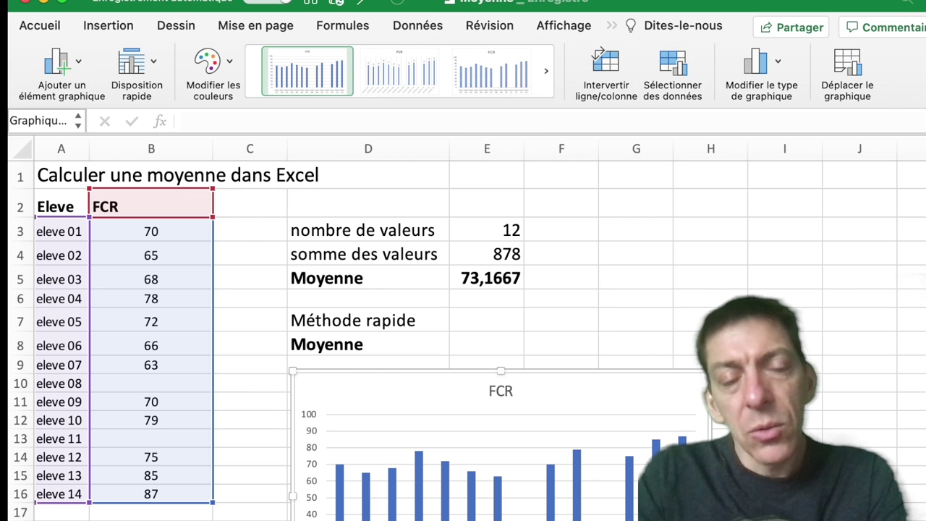
pyautogui.click(562, 319)
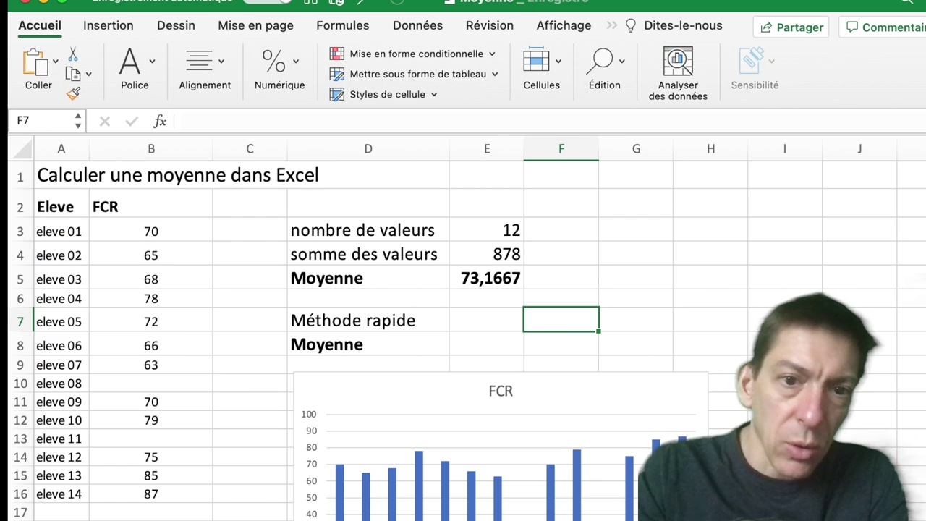
# Enter =MOYENNE(B:B) in E8, giving 73,166667, and make it bold
pyautogui.click(486, 344)
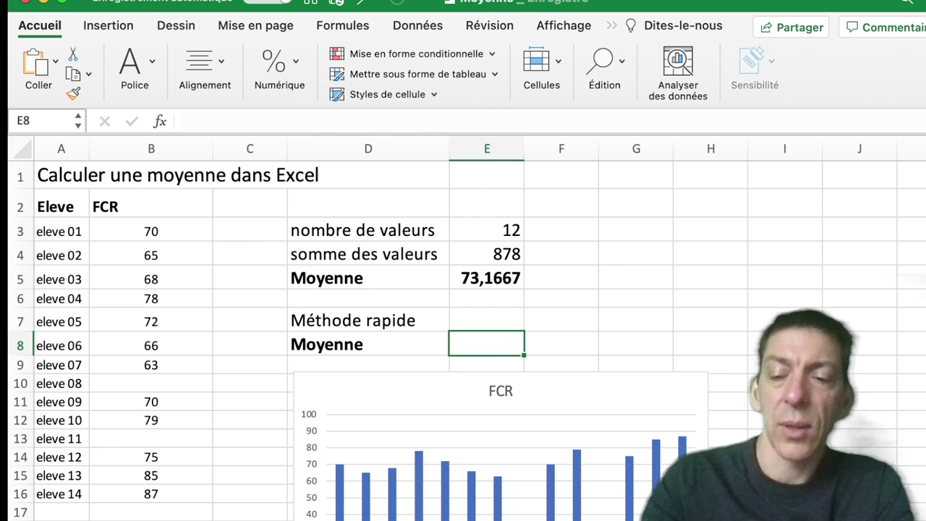
pyautogui.write('=')
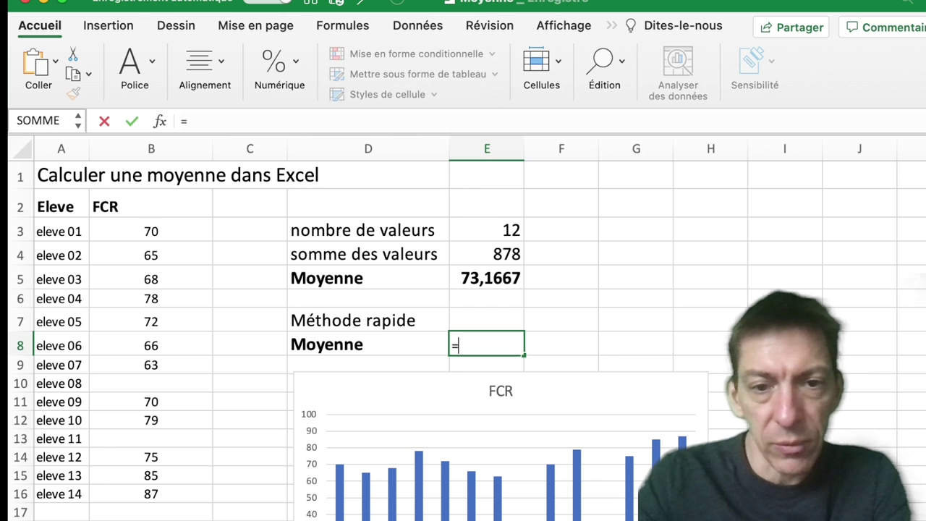
pyautogui.write('m')
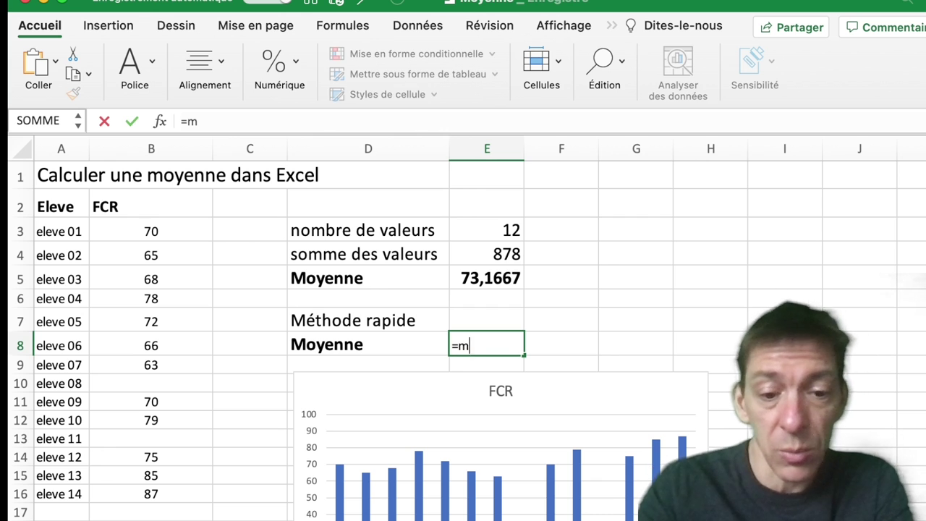
pyautogui.write('oye')
pyautogui.press('Tab')
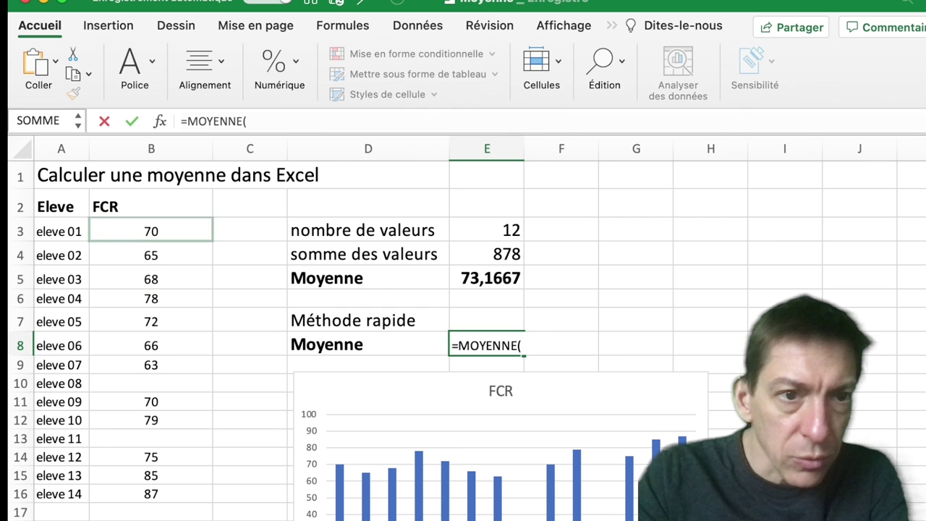
pyautogui.click(151, 148)
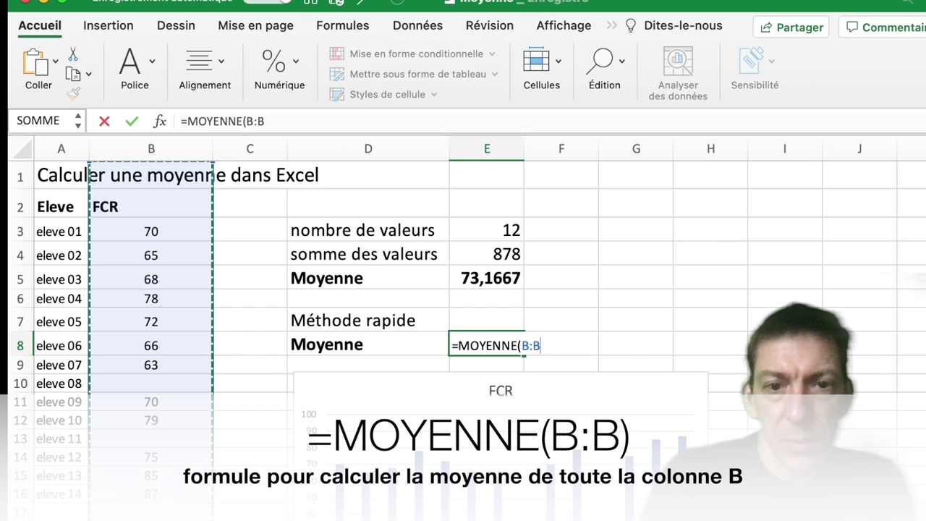
pyautogui.write(')')
pyautogui.press('Return')
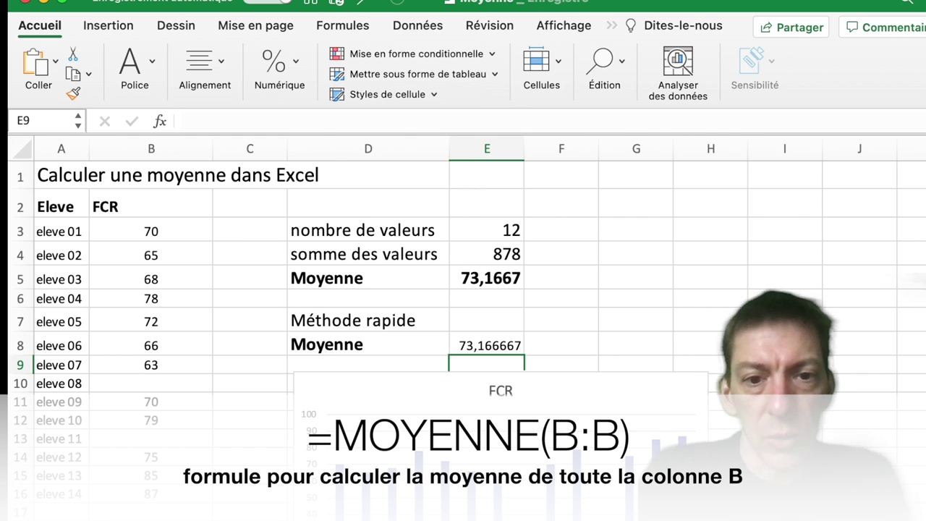
pyautogui.click(487, 345)
pyautogui.press('super+b')
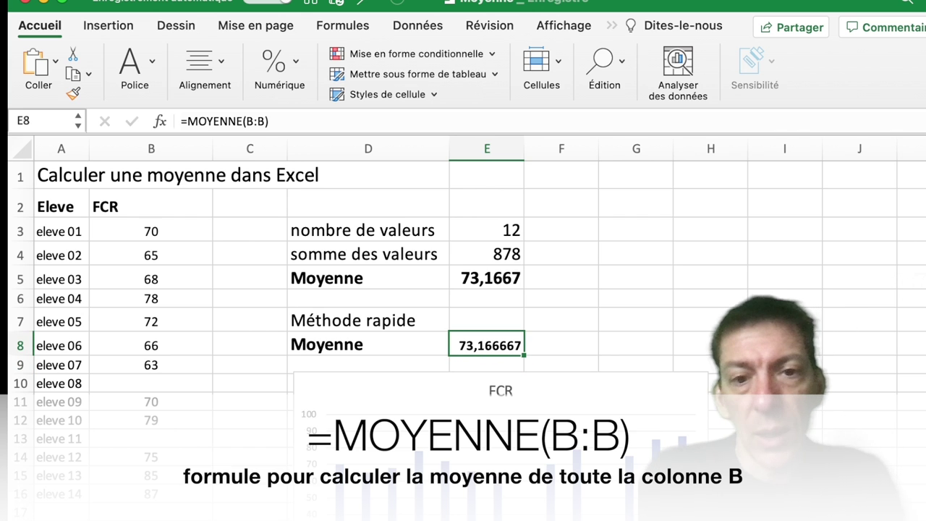